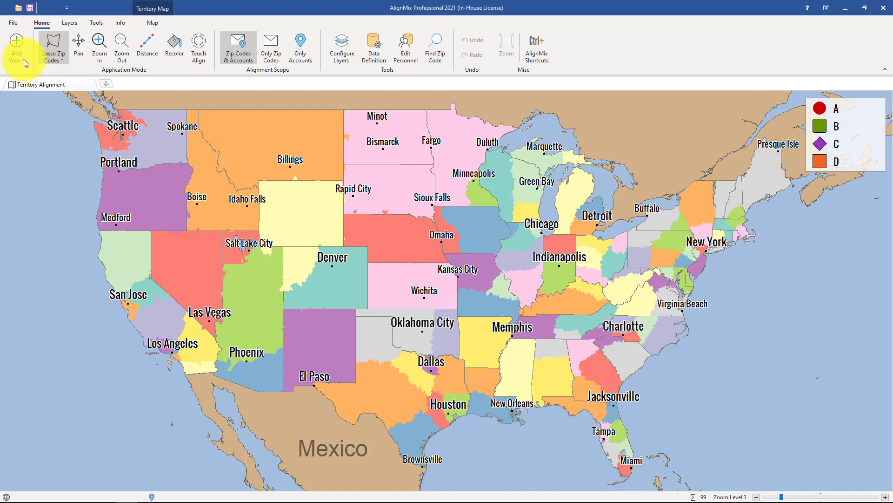
Add a District Table view to the workspace.
left_click(24, 59)
mouse_move(36, 90)
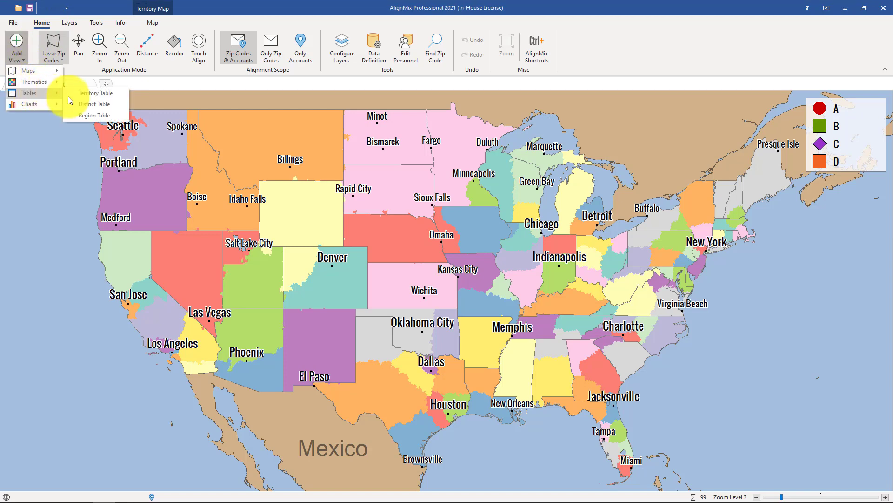
left_click(96, 102)
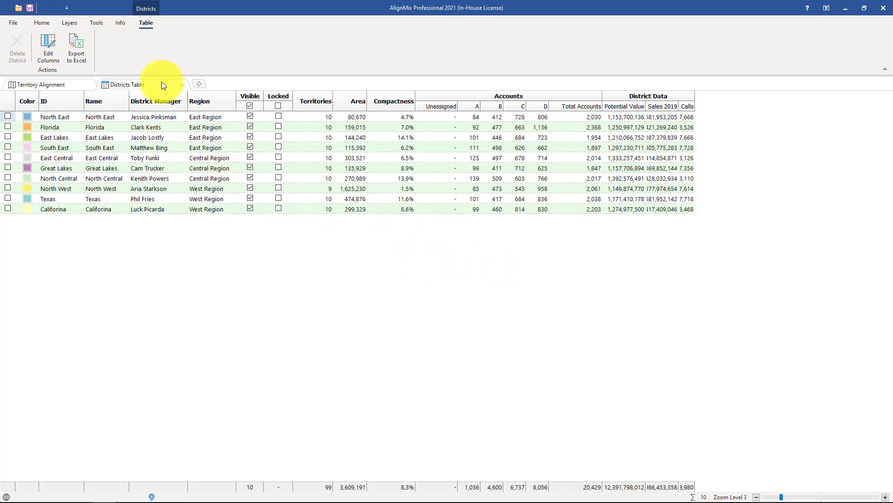
Add a second Districts table from the new view page's table choices.
left_click(199, 86)
left_click(58, 143)
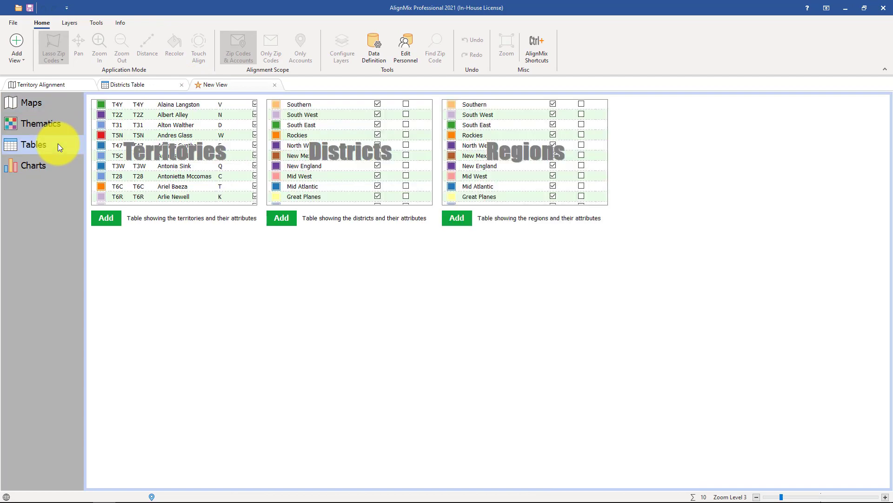
left_click(297, 158)
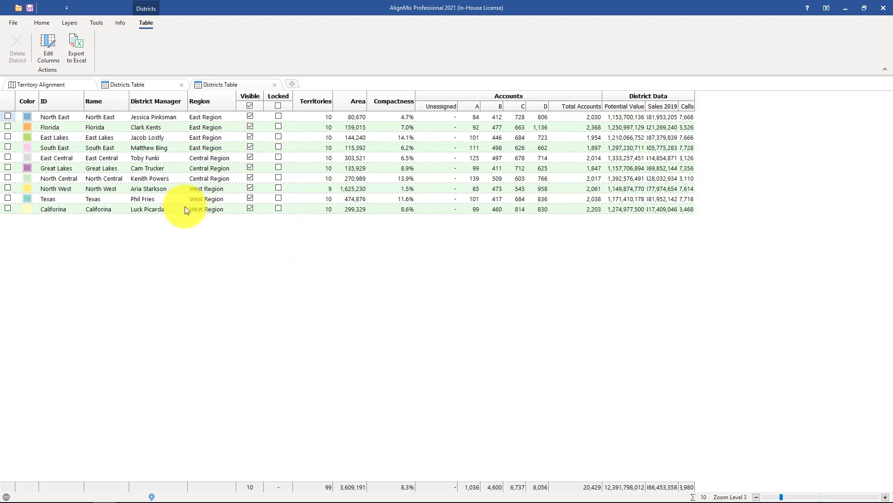
Delete the North East and Florida districts from the districts table.
left_click(8, 116)
left_click(8, 127)
left_click(15, 53)
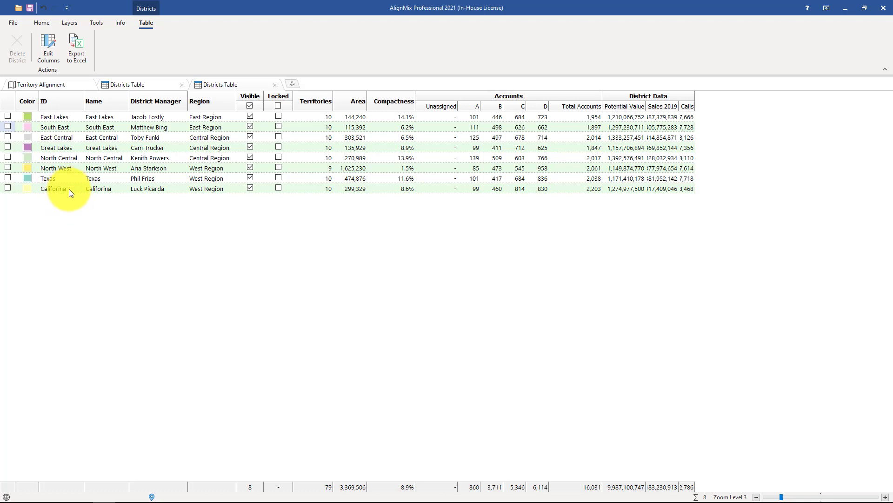
Add a district alignment map and compare the deleted districts' areas with the territory alignment map.
left_click(290, 85)
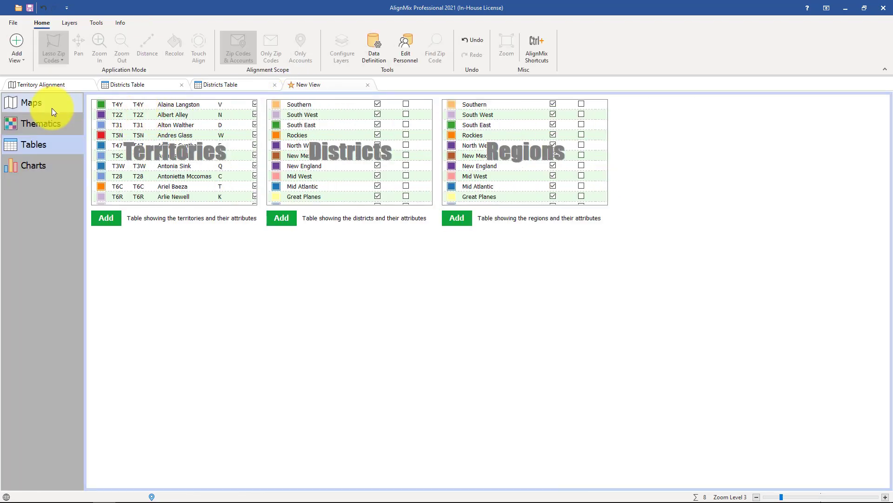
left_click(52, 108)
left_click(196, 138)
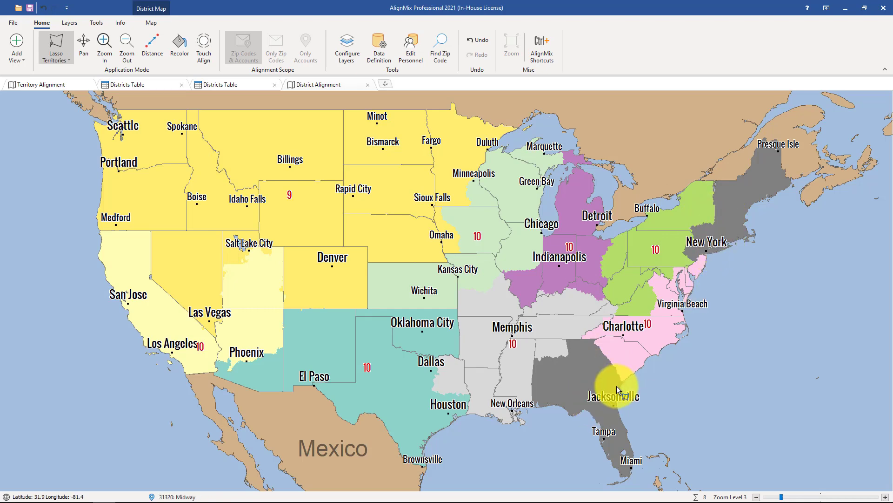
left_click(33, 85)
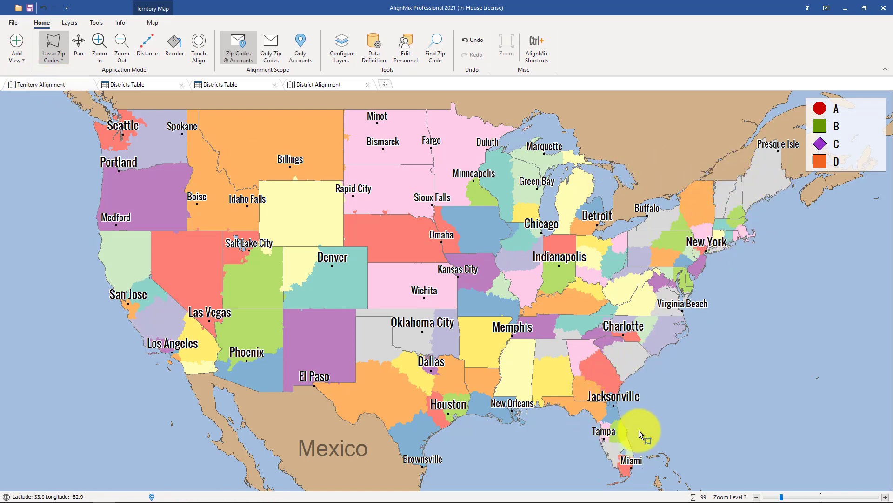
Change the East Lakes district's ID in the second districts table to "rename that distict".
left_click(234, 86)
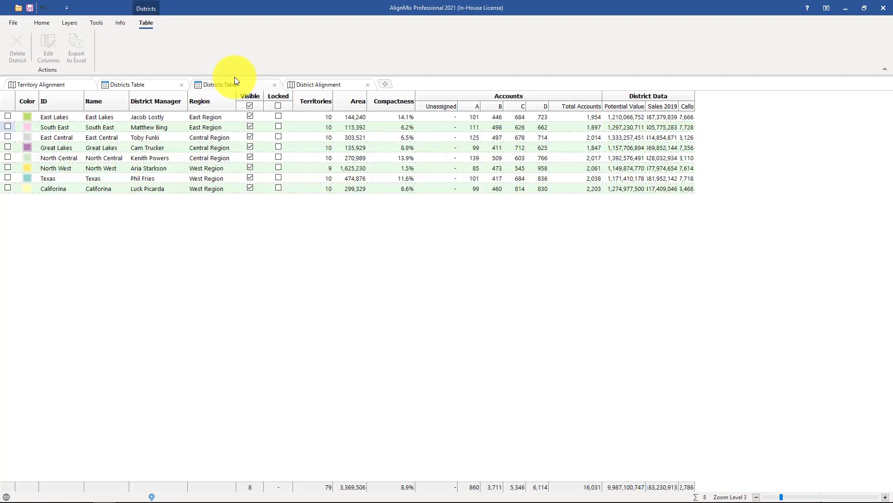
left_click(63, 119)
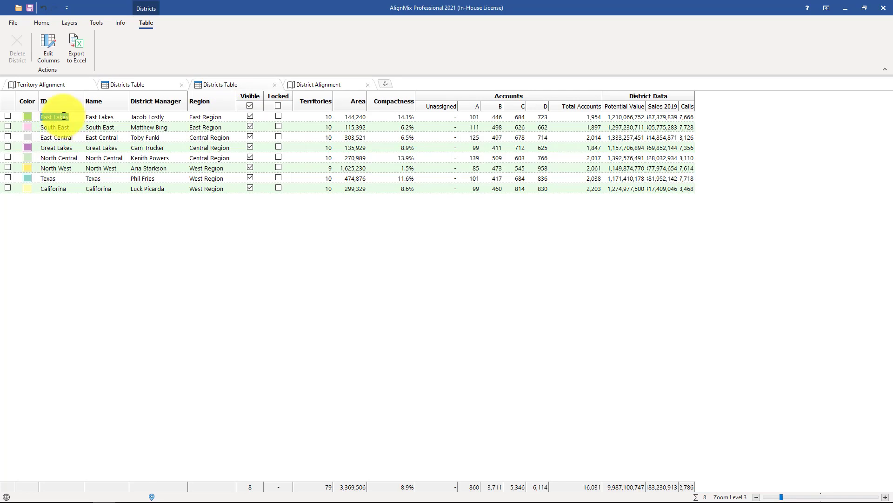
type("Rename that dist")
type("ric")
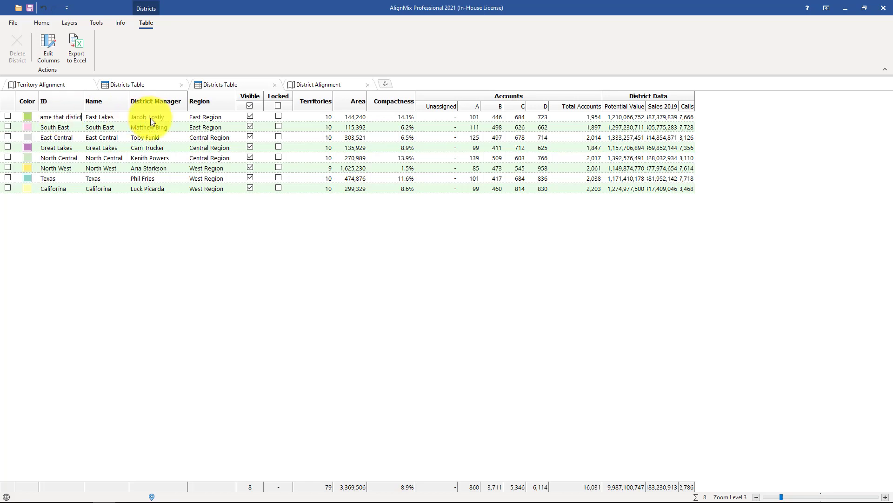
Try a different district manager for the East Lakes district and restore the original assignment.
left_click(150, 118)
left_click(169, 118)
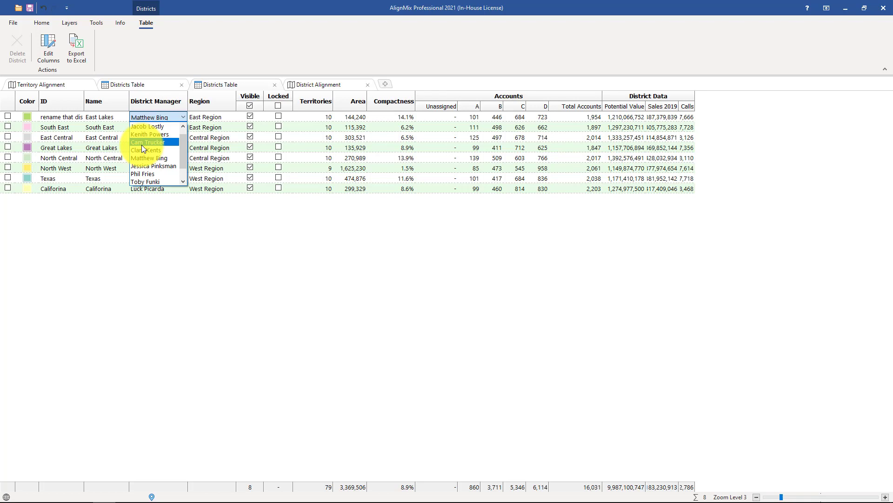
left_click(224, 85)
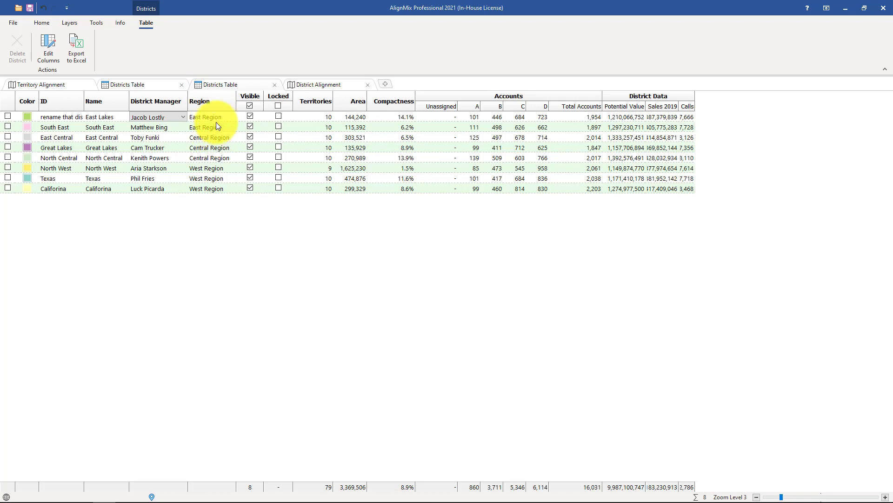
Review the region choices available for the East Lakes district and keep East Region.
left_click(219, 119)
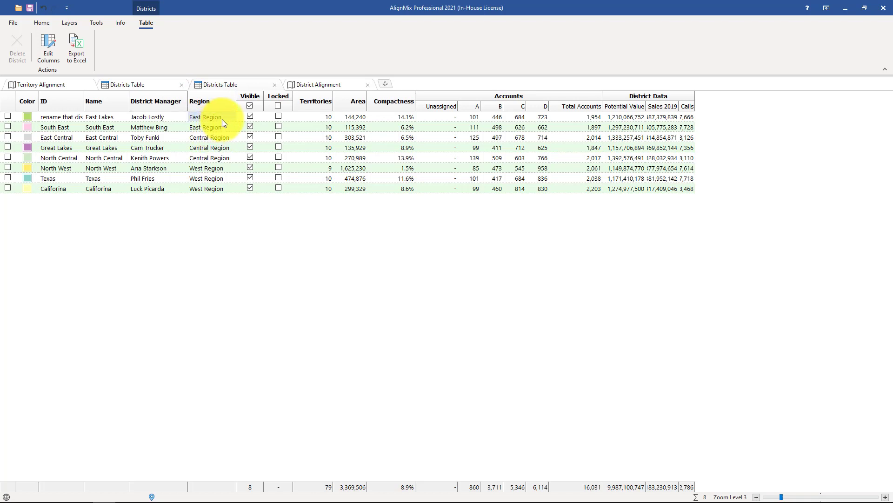
left_click(225, 121)
left_click(228, 118)
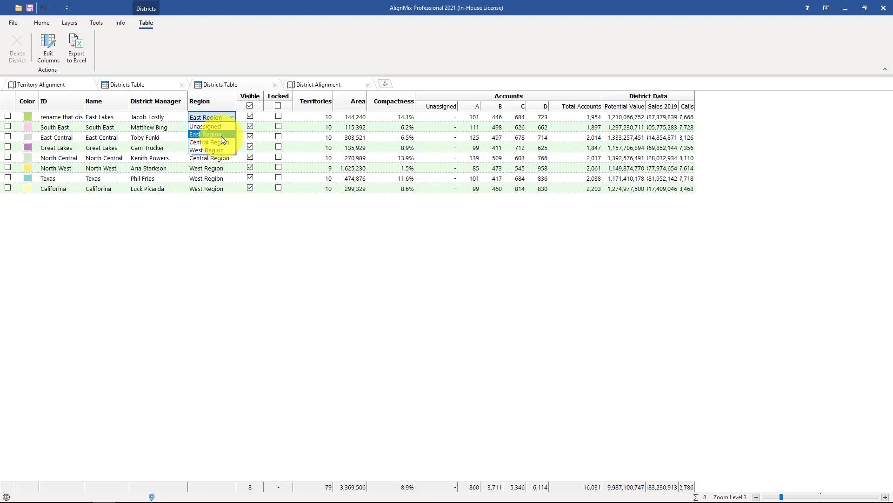
left_click(217, 209)
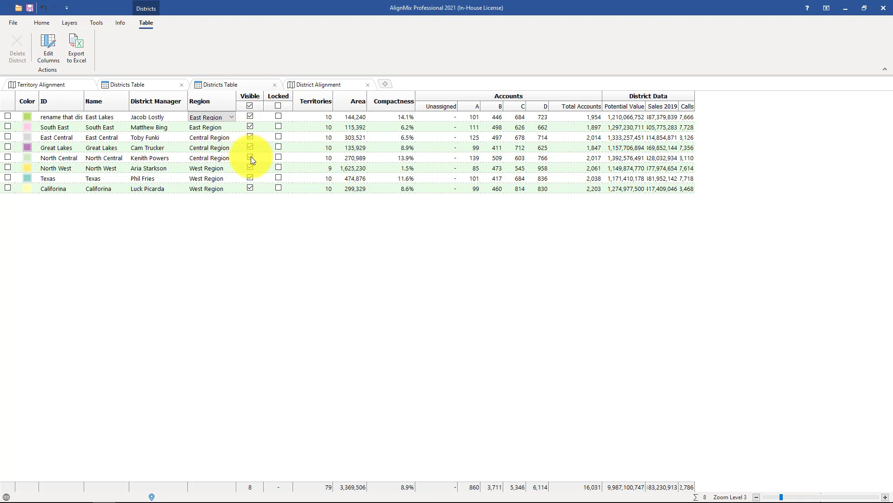
Show only the South East, East Central and Great Lakes districts and check them on the district and territory maps.
left_click(251, 105)
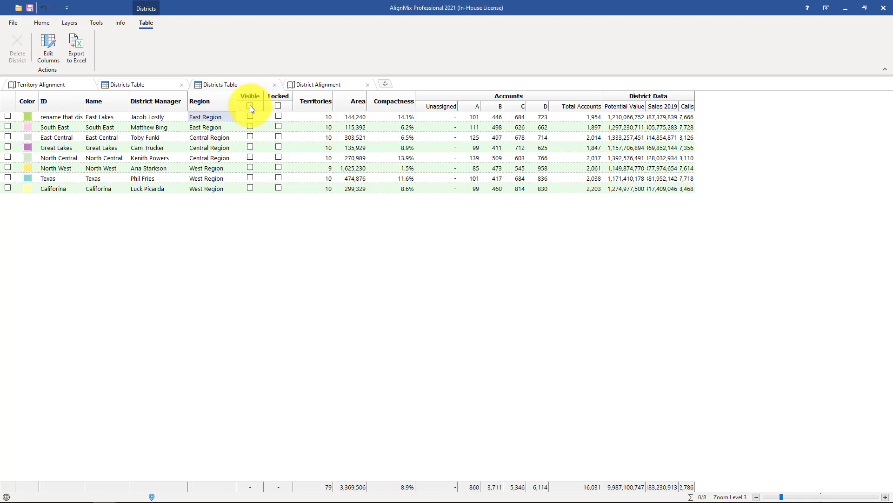
left_click(250, 126)
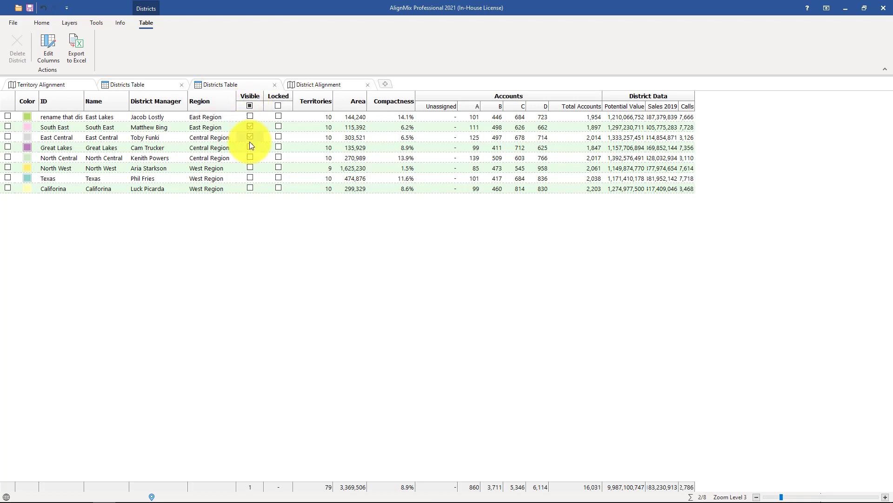
left_click(319, 83)
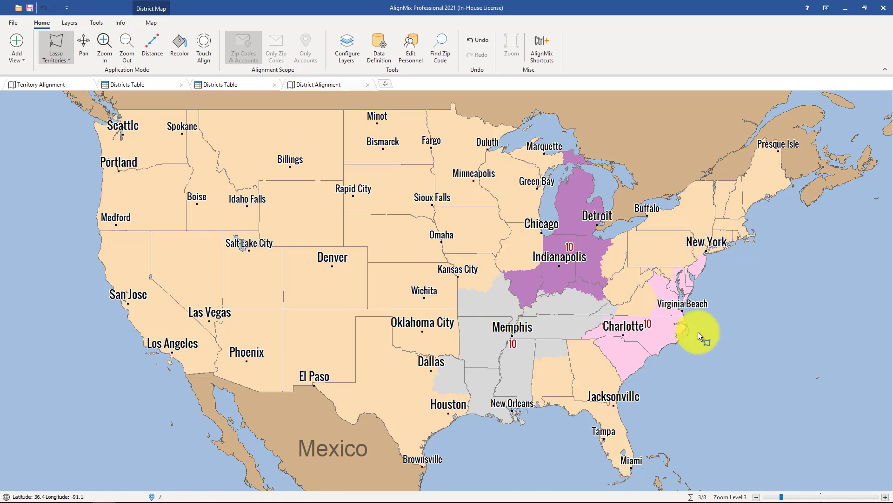
left_click(46, 84)
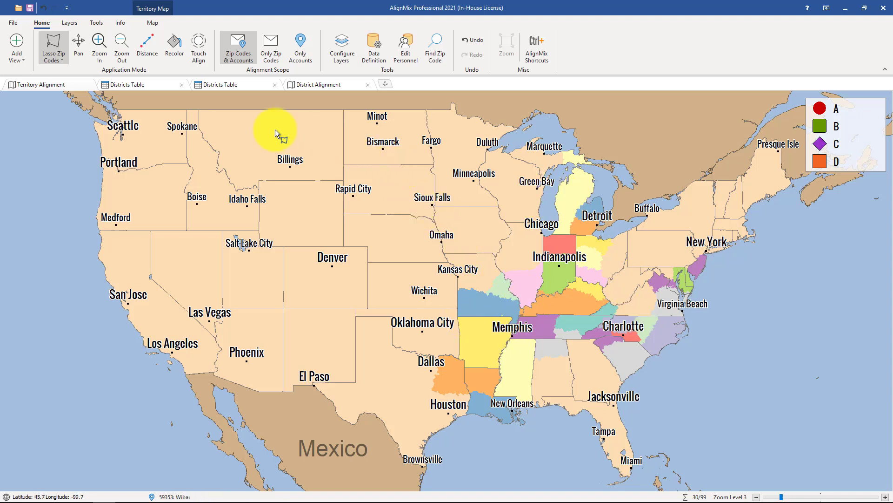
Make all districts visible in the districts table and lock the South East district.
left_click(225, 85)
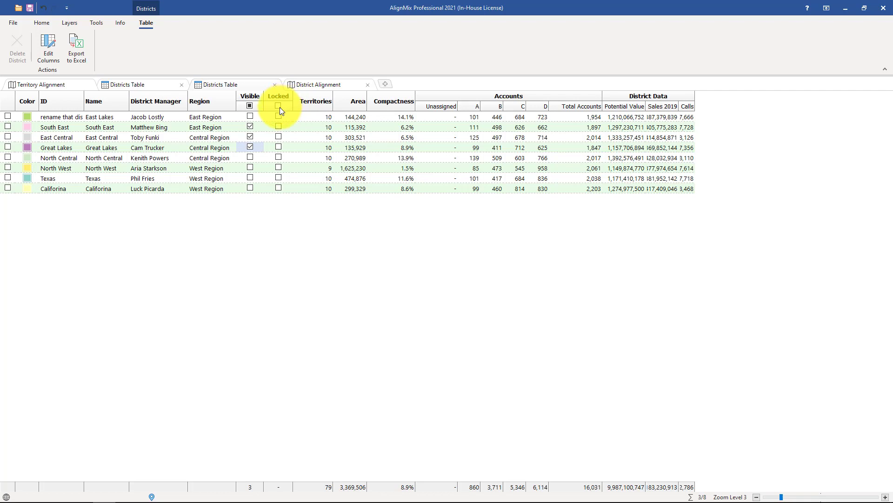
left_click(247, 107)
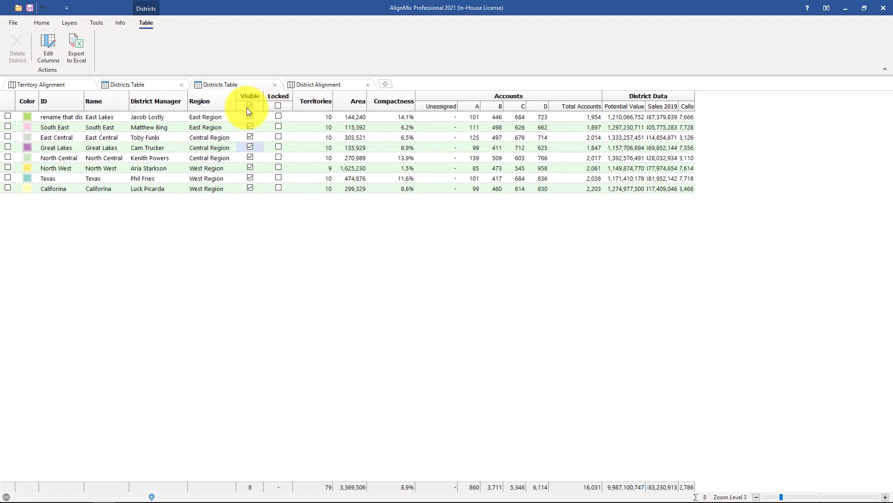
left_click(278, 126)
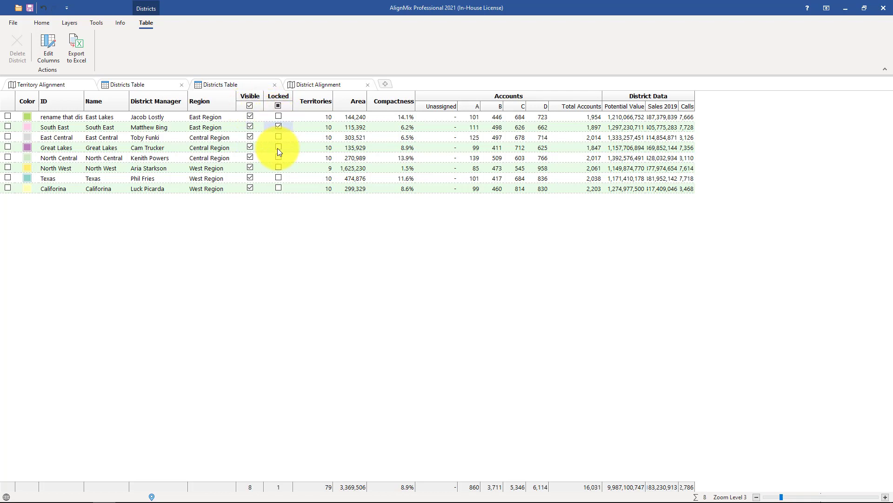
Inspect the South East district's lock markers on the district alignment and territory alignment maps.
left_click(321, 85)
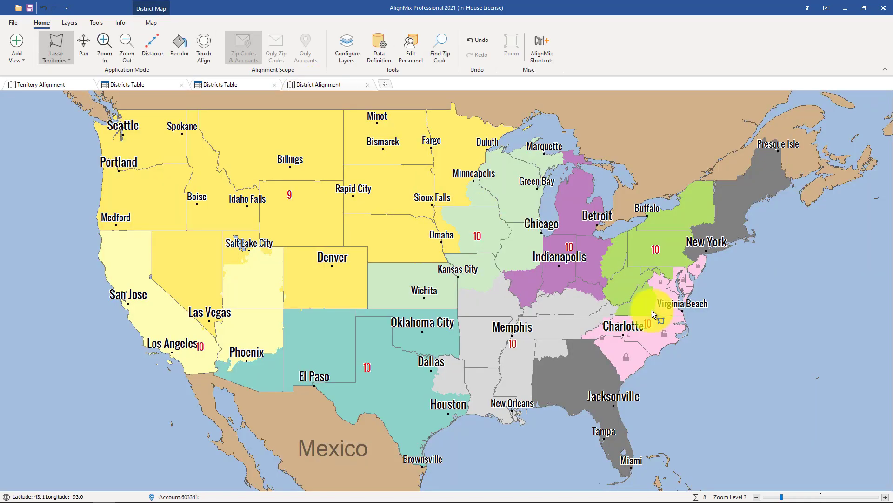
scroll(712, 302, "up", 2)
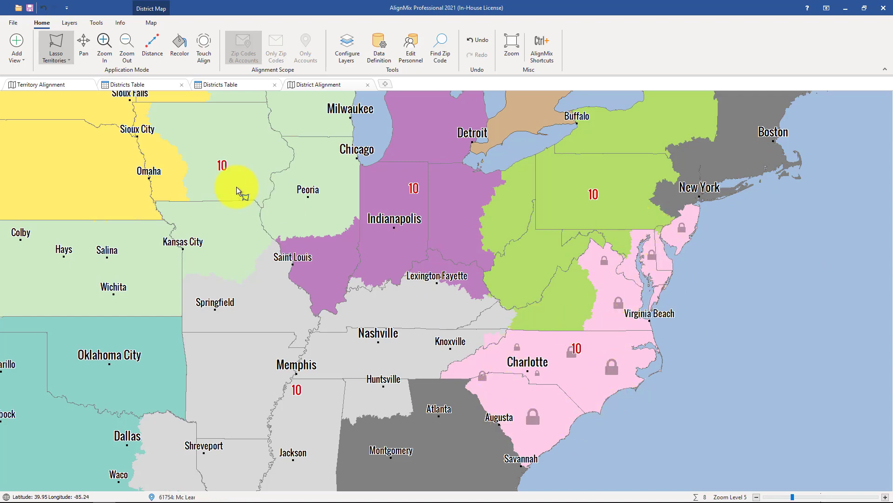
left_click(49, 87)
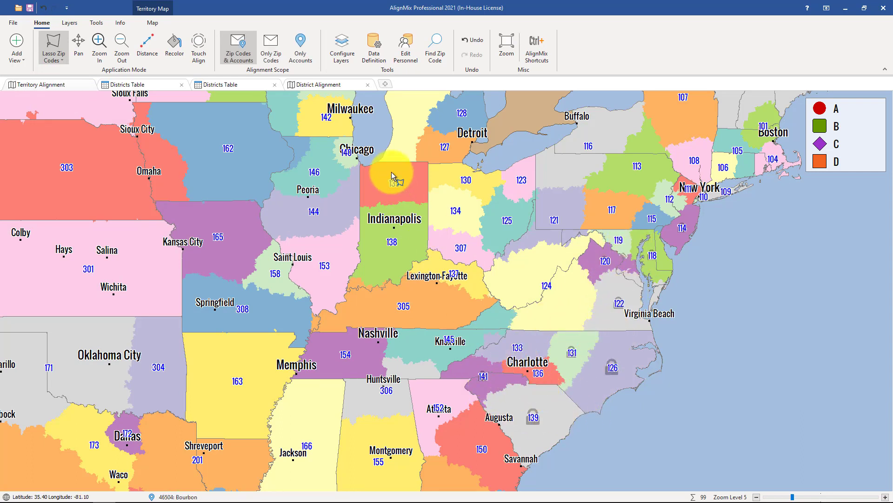
Hide the Area, Compactness and Unassigned columns in the second districts table.
left_click(231, 85)
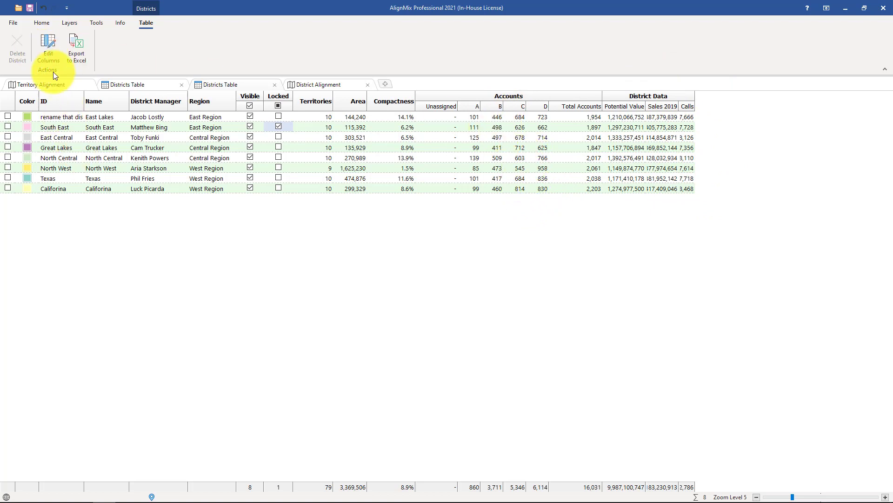
left_click(51, 55)
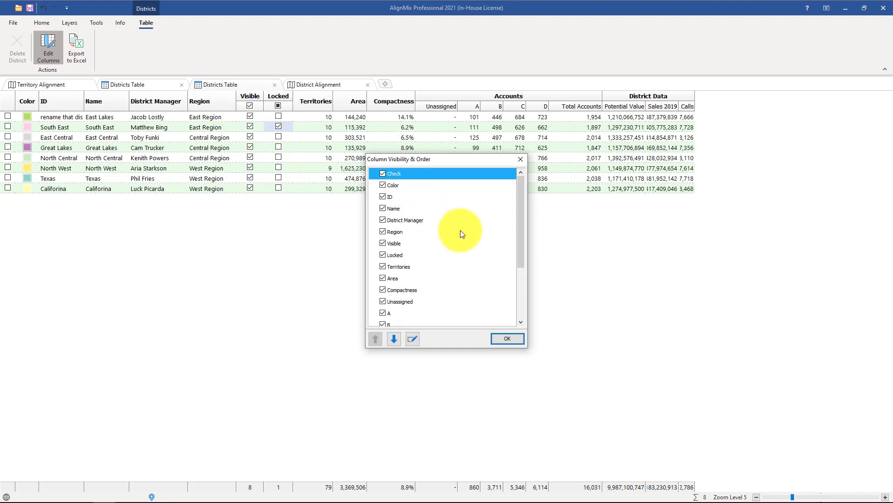
left_click(383, 278)
left_click(383, 291)
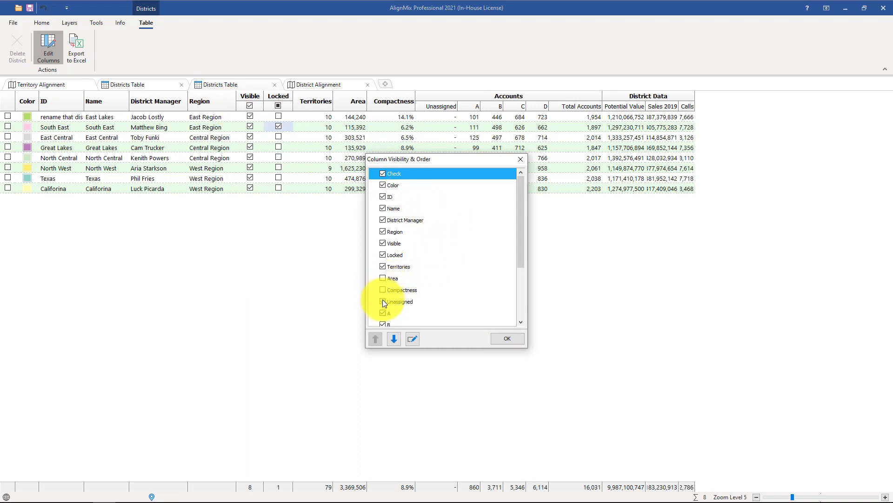
left_click(506, 339)
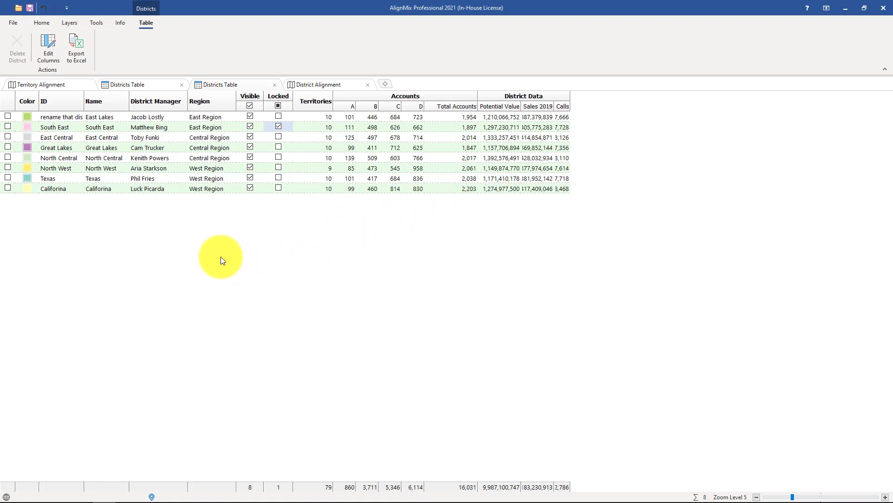
Reorder the districts table columns so that Check comes directly after Color.
left_click(48, 49)
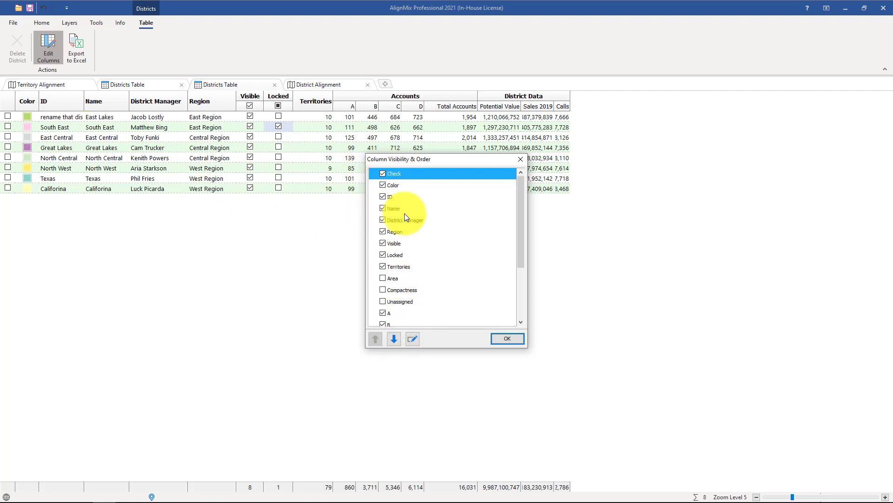
left_click(396, 337)
left_click(396, 337)
left_click(396, 338)
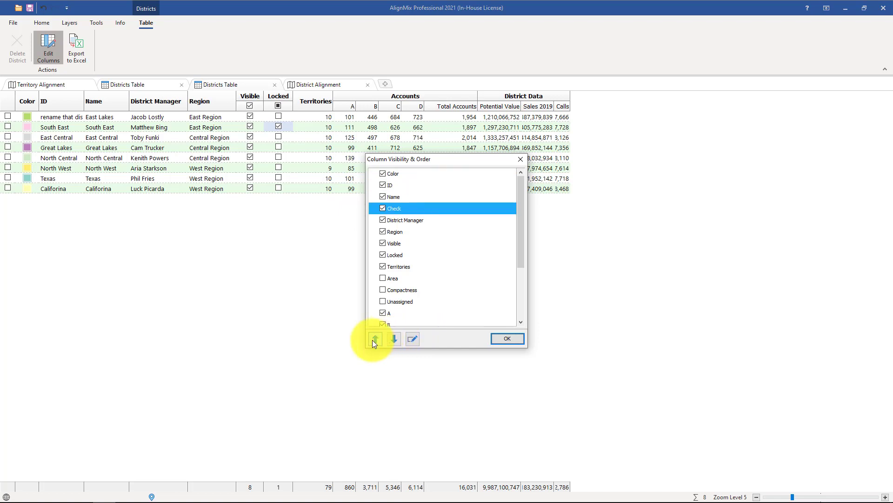
left_click(374, 341)
left_click(375, 340)
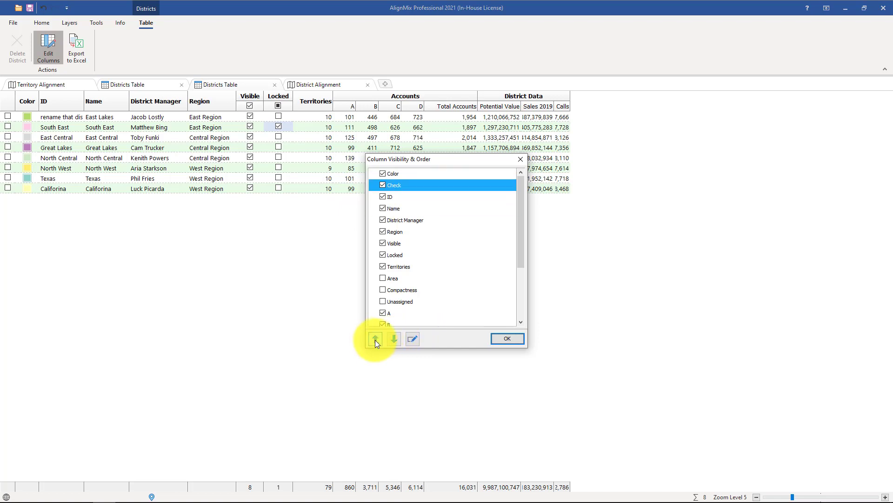
left_click(522, 160)
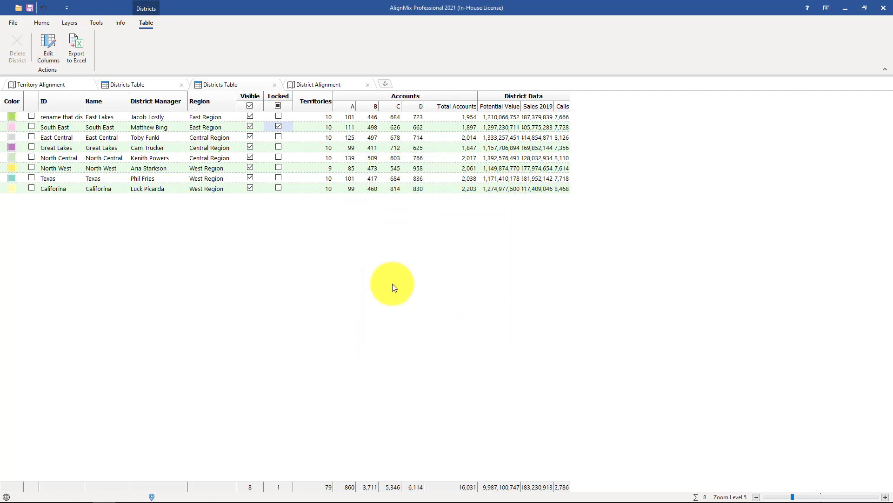